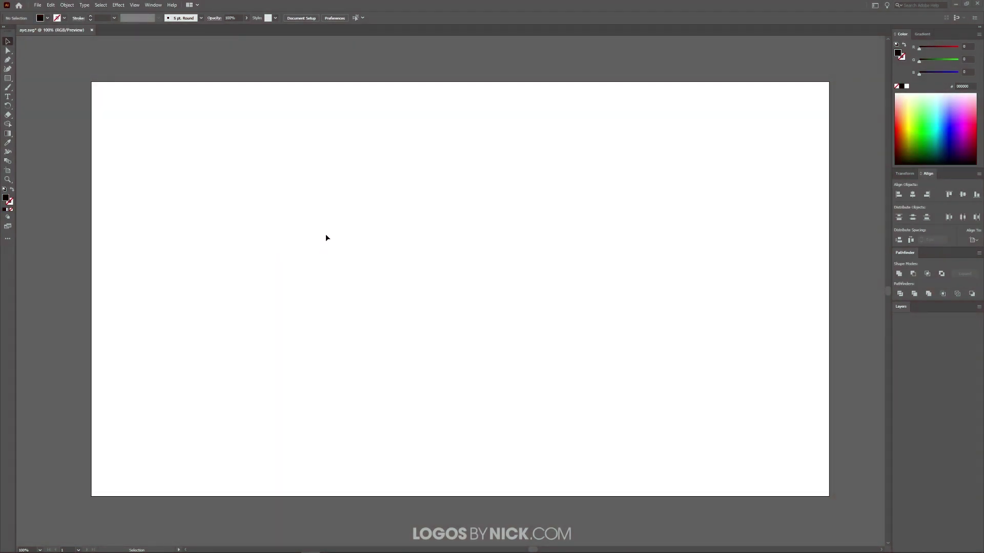
# Add a text object containing the capital letter A on the artboard
pyautogui.click(8, 96)
pyautogui.click(373, 254)
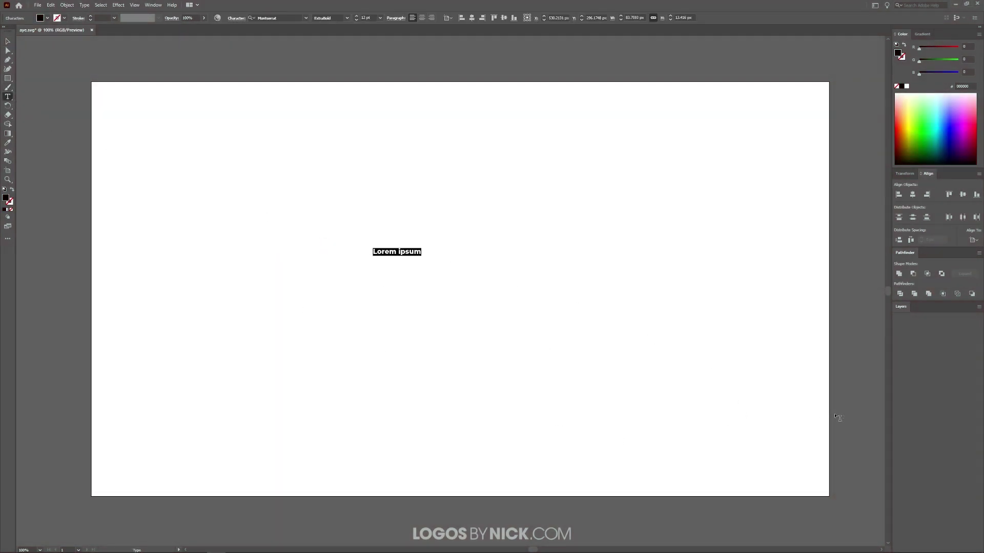
pyautogui.write('A')
# Scale the A up into a large letter and bring it fully into view
pyautogui.click(8, 42)
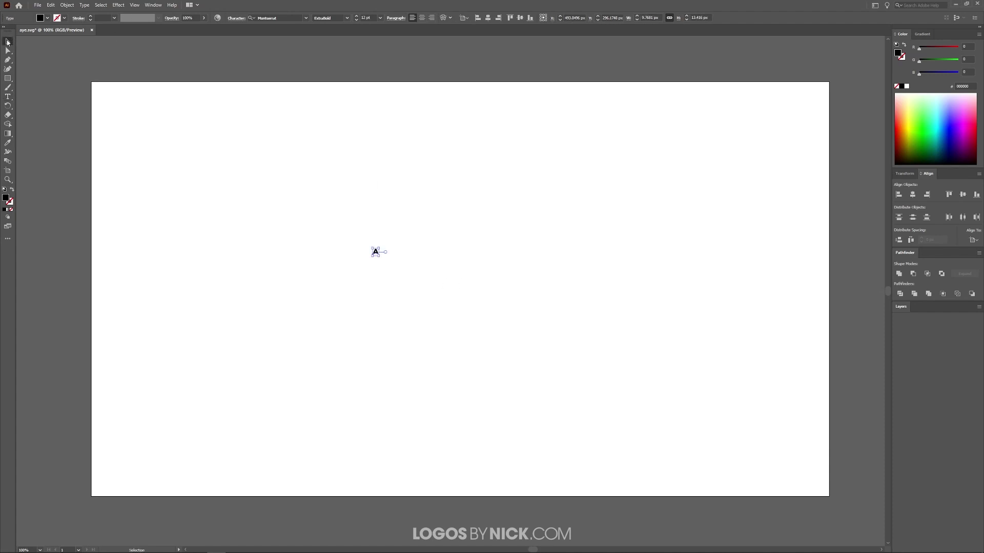
pyautogui.moveTo(380, 256); pyautogui.dragTo(635, 454)
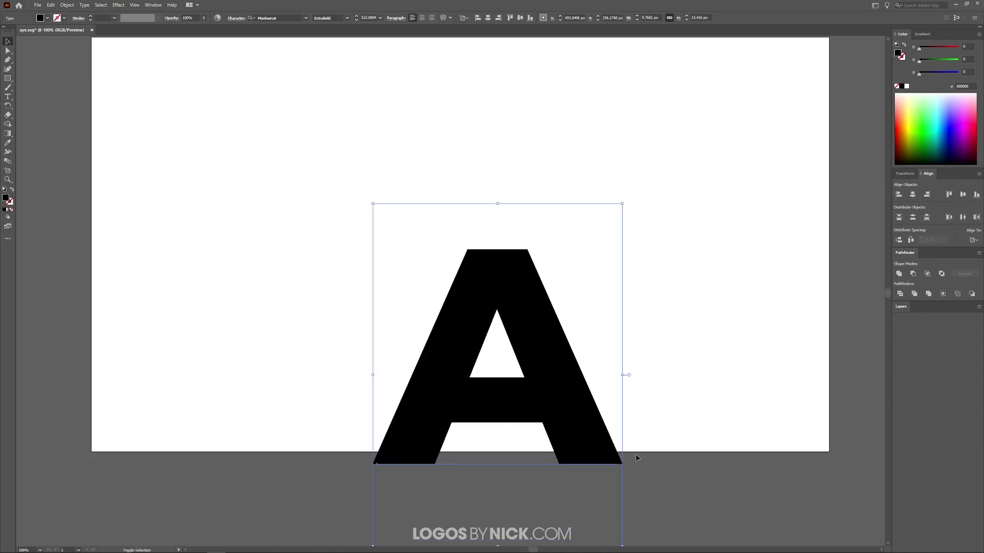
pyautogui.moveTo(610, 387); pyautogui.dragTo(551, 238)
pyautogui.moveTo(623, 174); pyautogui.dragTo(634, 219)
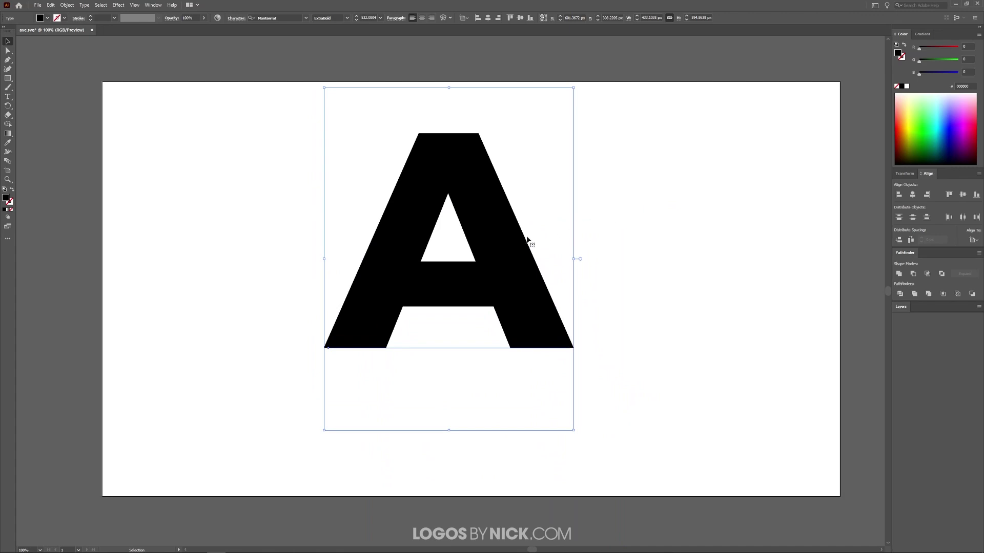
# Create outlines from the A and align it to the artboard centre at X 640 px, Y 360 px
pyautogui.click(84, 5)
pyautogui.click(92, 140)
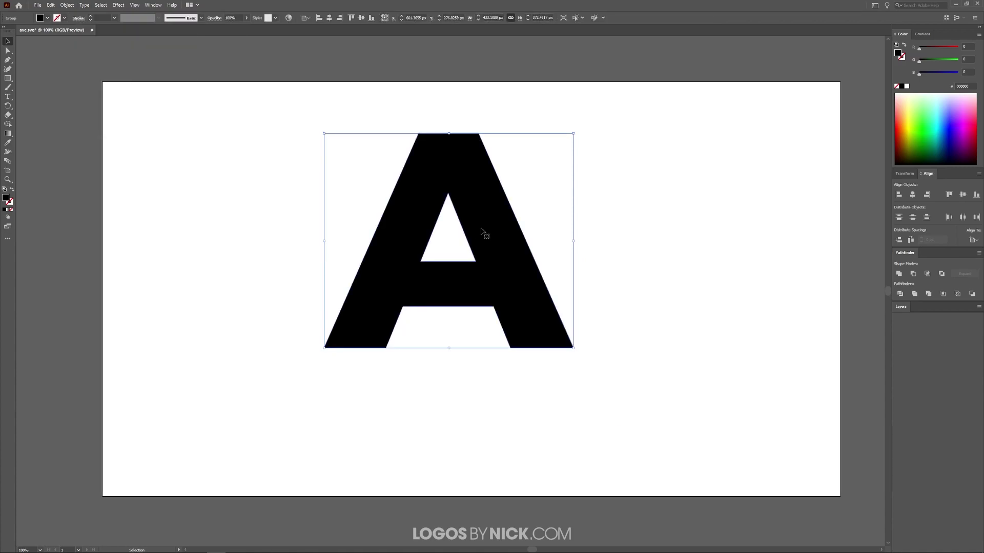
pyautogui.moveTo(463, 213); pyautogui.dragTo(479, 245)
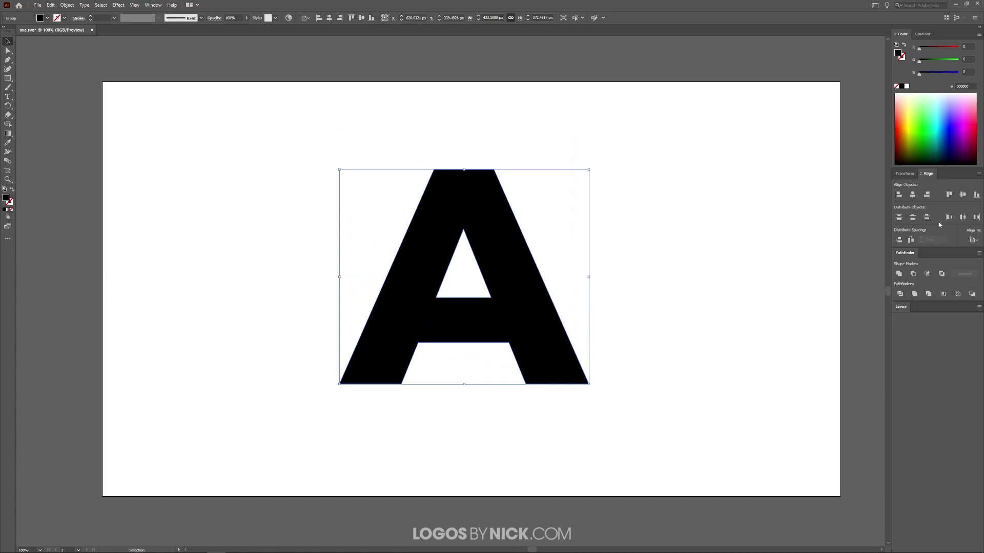
pyautogui.click(913, 195)
pyautogui.click(962, 195)
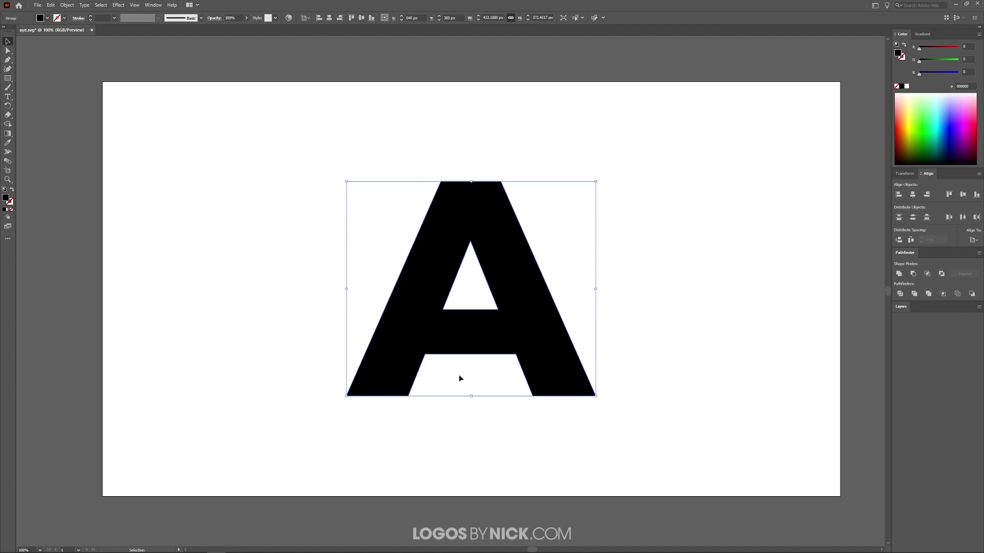
# Zoom to 200% with Direct Selection and drag the A's bottom-left anchor up and left
pyautogui.click(7, 51)
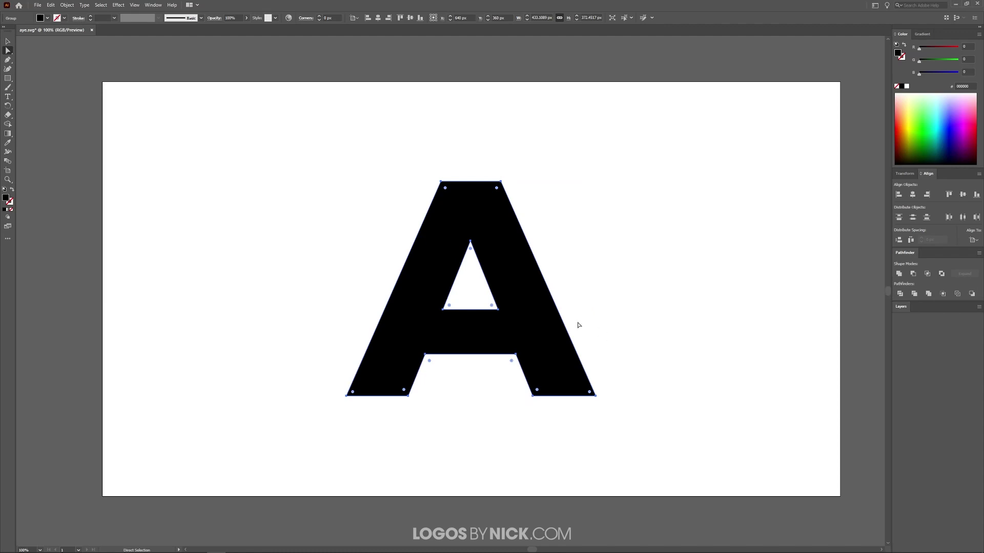
pyautogui.press('alt')
pyautogui.scroll(2, 495, 325)
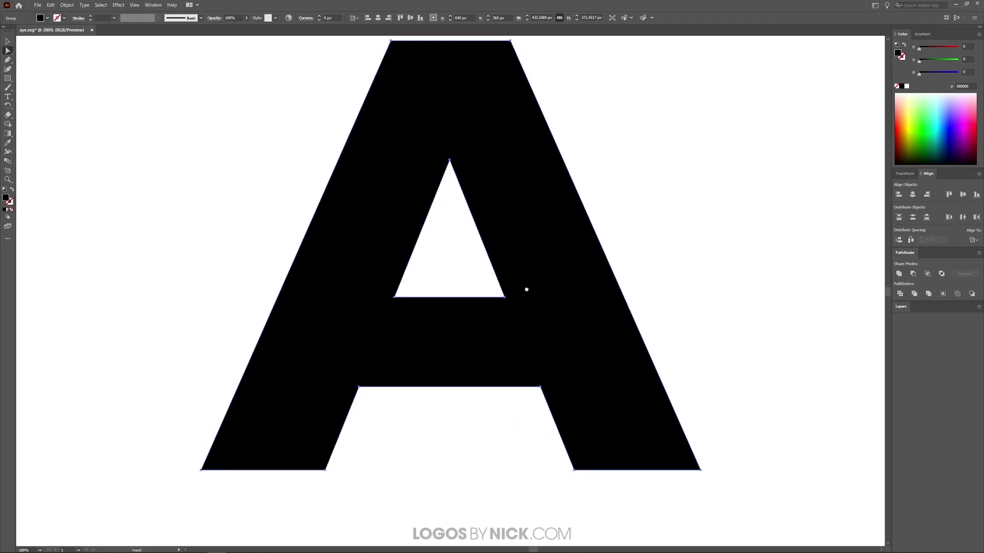
pyautogui.moveTo(526, 290); pyautogui.dragTo(524, 308)
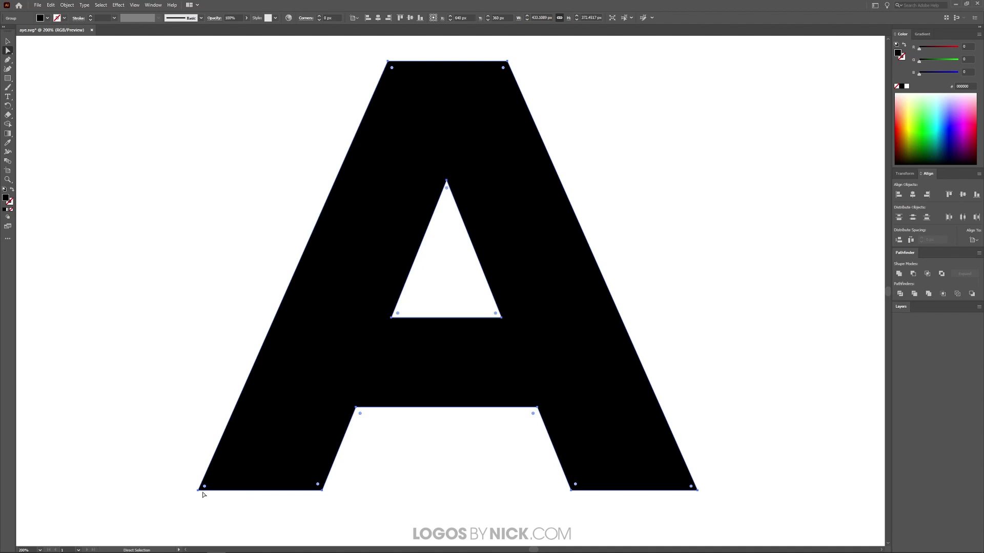
pyautogui.moveTo(201, 492); pyautogui.dragTo(199, 385)
# Undo the moved anchor, then round every corner of the A by about 32 px
pyautogui.hotkey('ctrl', 'z')
pyautogui.click(460, 146)
pyautogui.moveTo(392, 68); pyautogui.dragTo(424, 105)
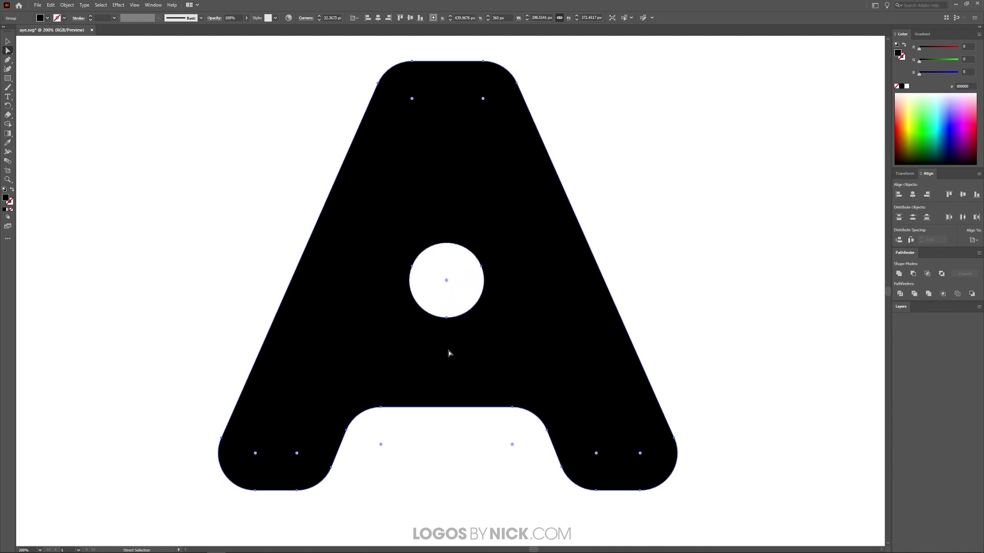
# Undo the full rounding, test-round the top-left corner, then undo it back to 0 px
pyautogui.hotkey('ctrl', 'z')
pyautogui.hotkey('ctrl', 'z')
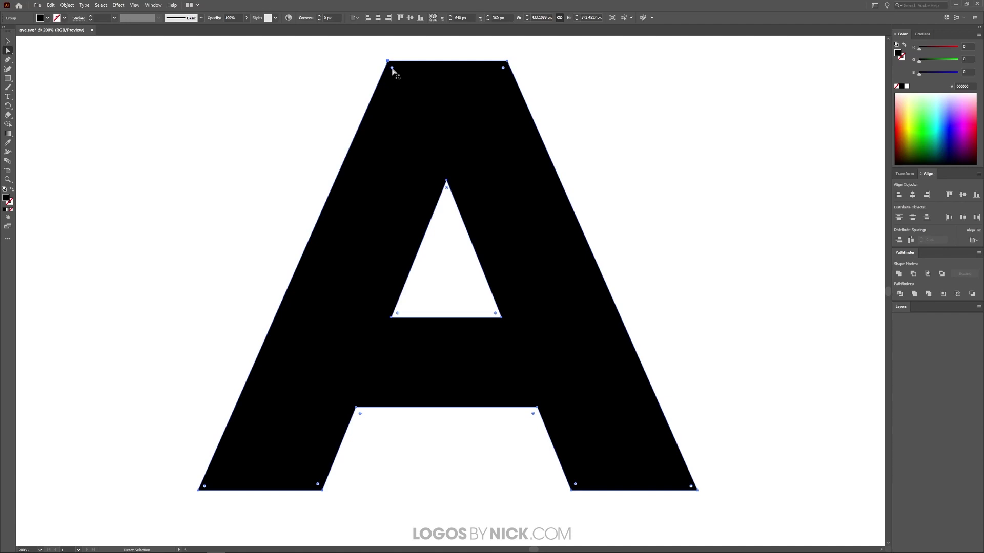
pyautogui.moveTo(392, 68); pyautogui.dragTo(455, 136)
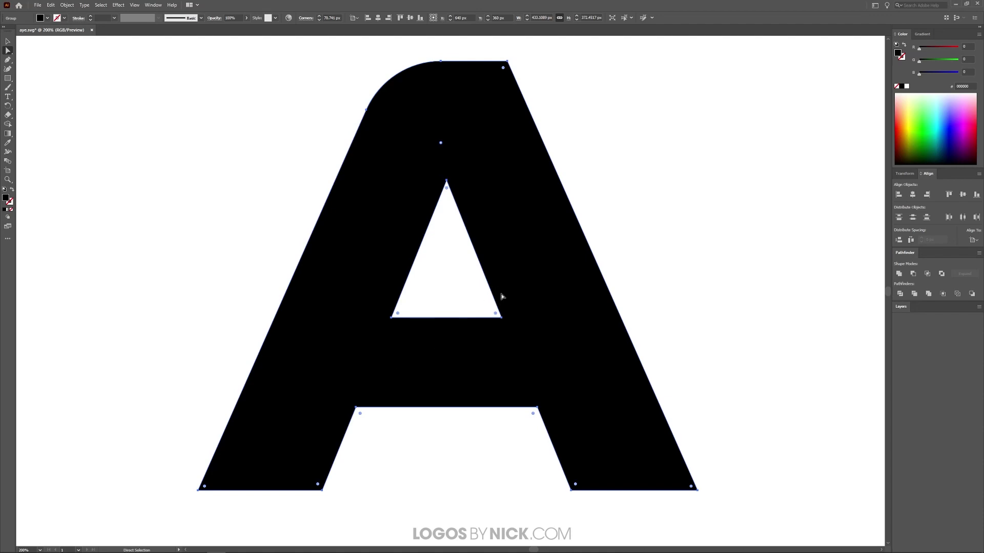
pyautogui.hotkey('ctrl', 'z')
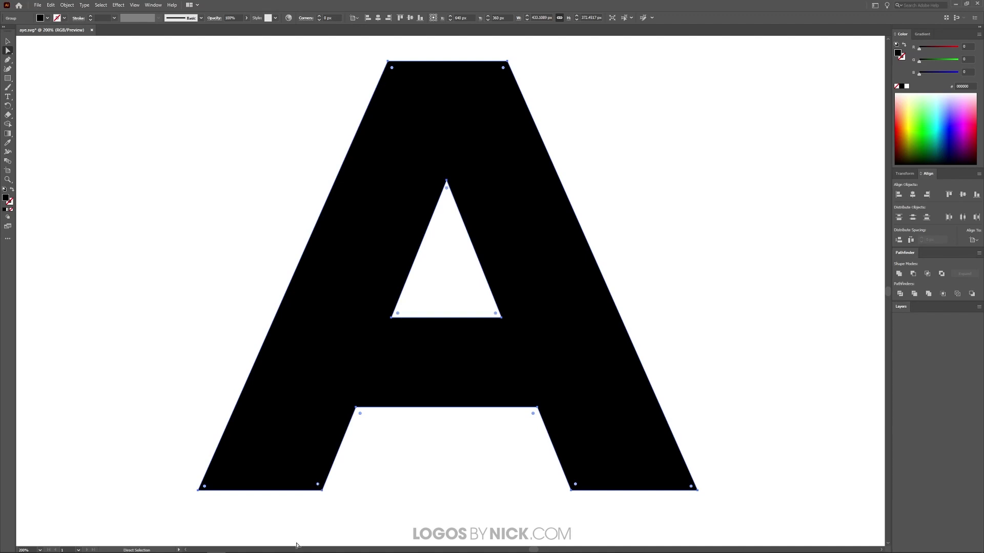
pyautogui.press('ctrl')
pyautogui.press('ctrl')
pyautogui.moveTo(393, 69); pyautogui.dragTo(439, 125)
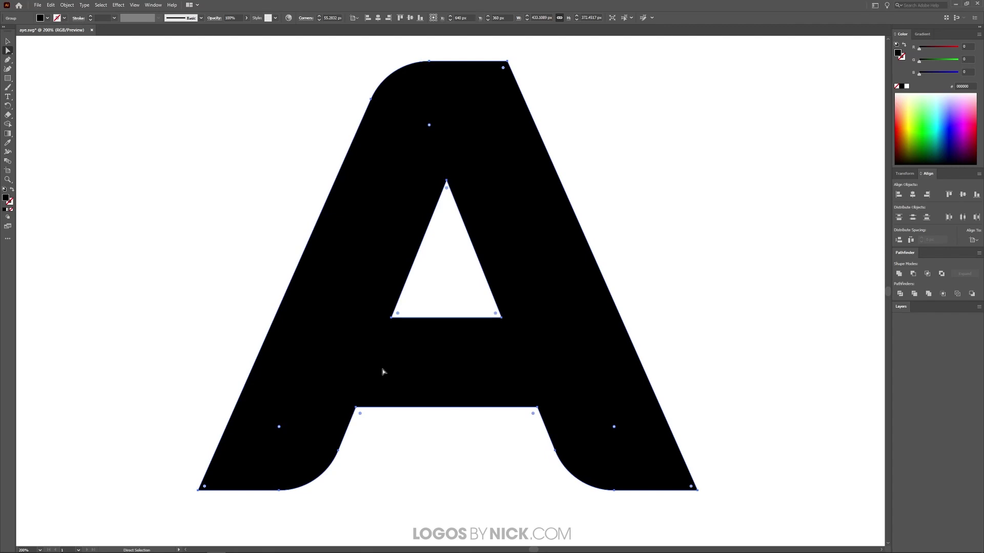
pyautogui.hotkey('ctrl', 'z')
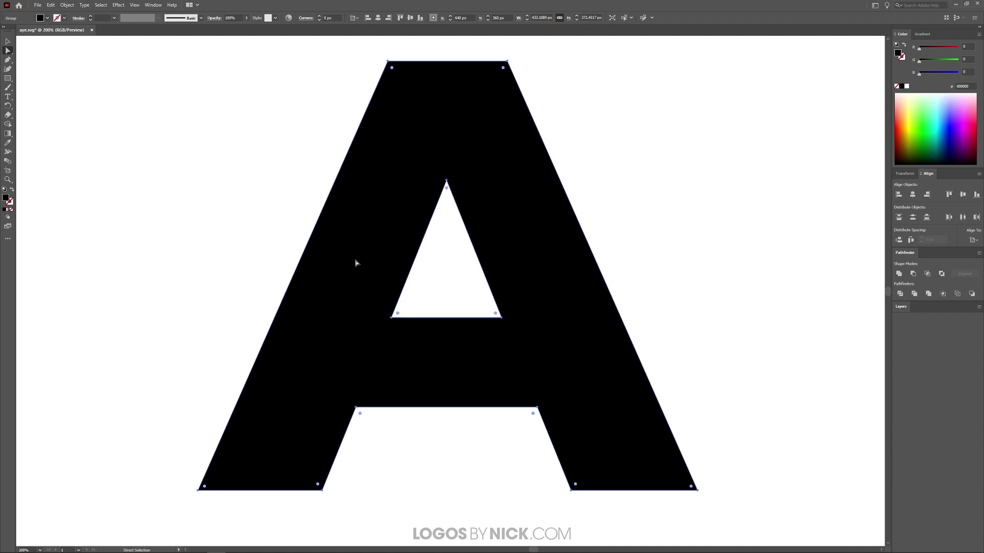
pyautogui.doubleClick(392, 69)
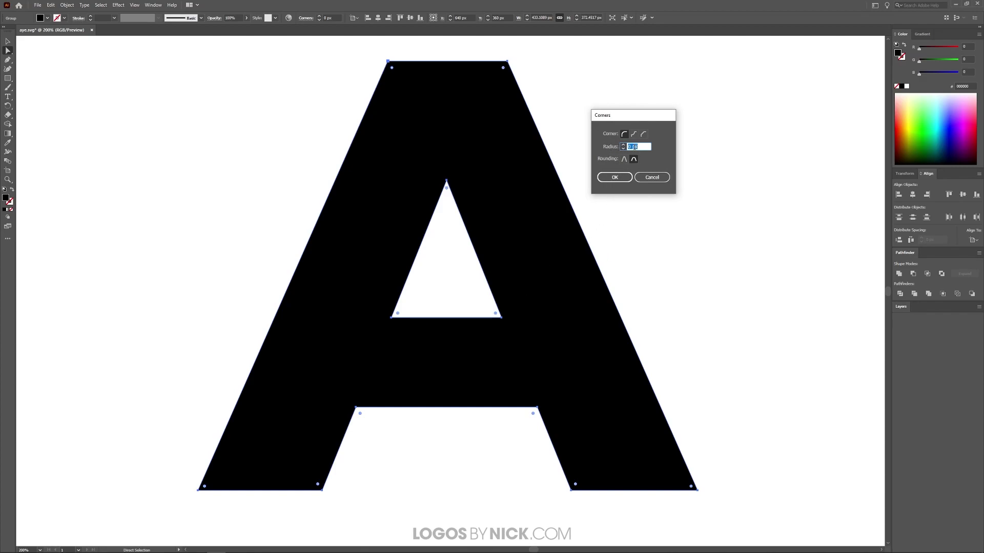
pyautogui.scroll(20, 635, 147)
pyautogui.scroll(3, 634, 147)
pyautogui.scroll(20, 632, 146)
pyautogui.scroll(-20, 632, 146)
pyautogui.scroll(19, 632, 145)
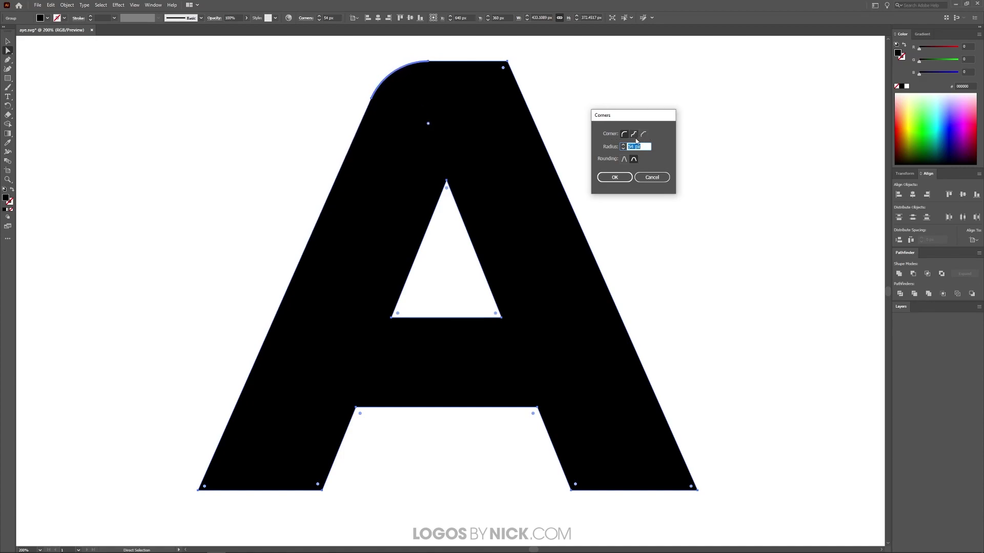
pyautogui.click(634, 135)
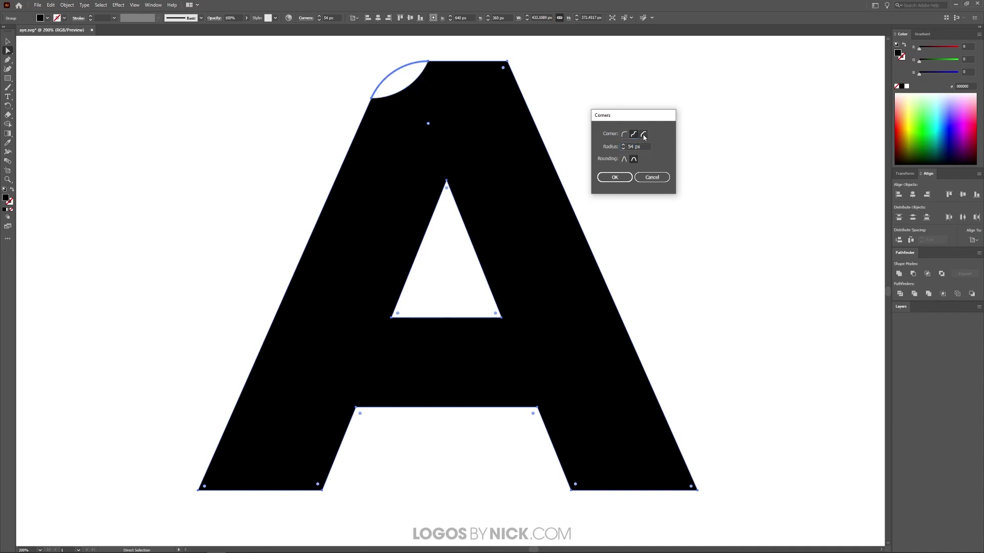
pyautogui.click(644, 134)
pyautogui.click(625, 134)
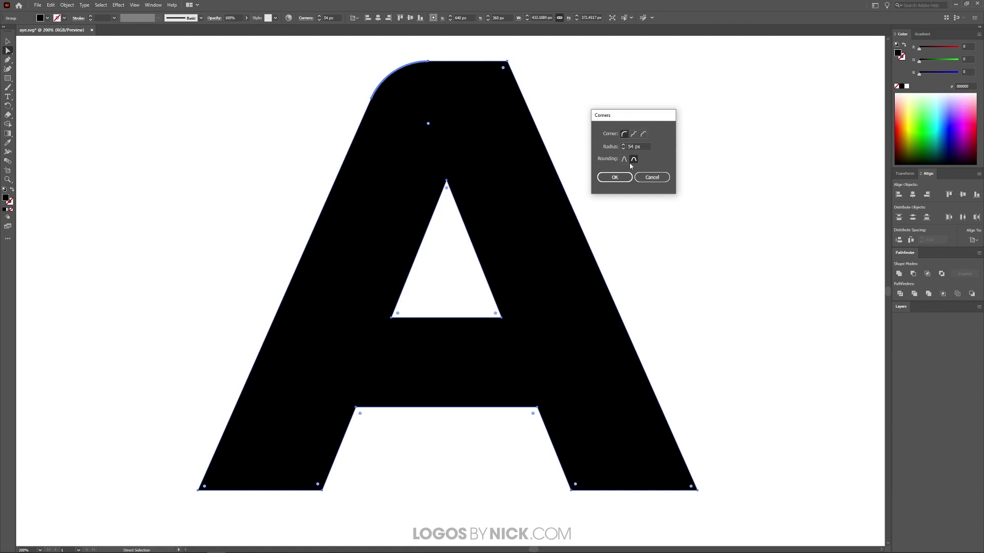
pyautogui.scroll(-5, 630, 146)
pyautogui.click(652, 177)
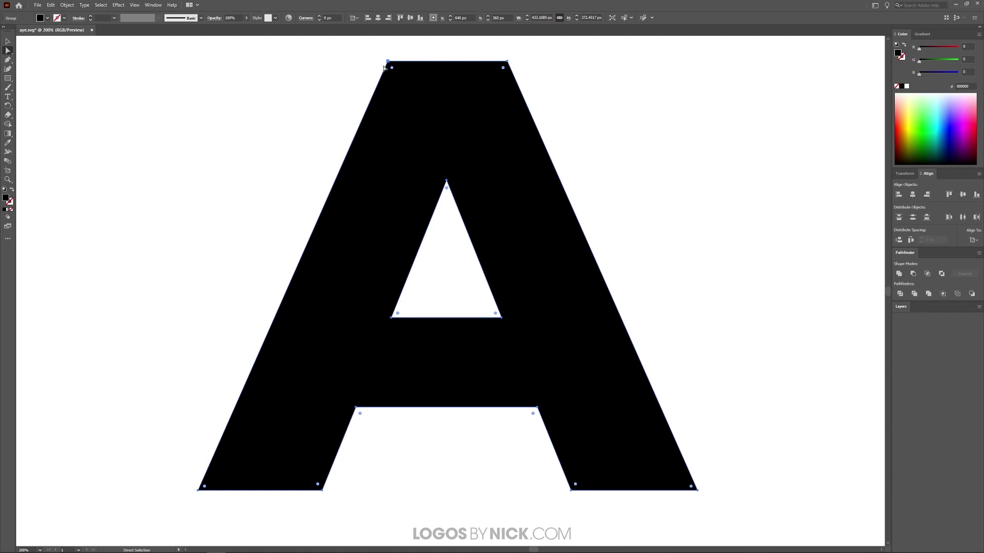
# Drag the top-left corner widget inward to a radius of about 55.87 px
pyautogui.moveTo(391, 68); pyautogui.dragTo(429, 134)
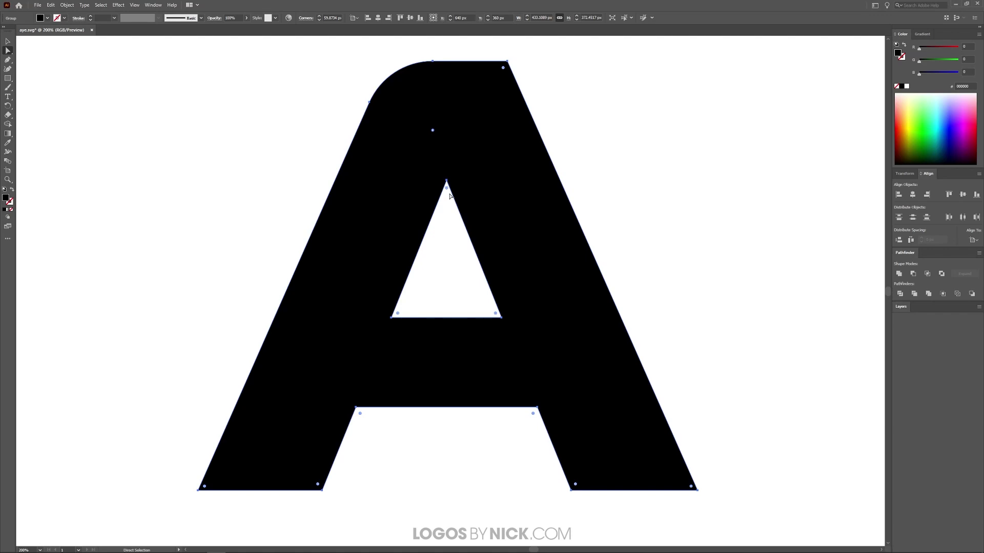
# Shrink the whole A to a tiny letter and zoom in on it
pyautogui.click(8, 42)
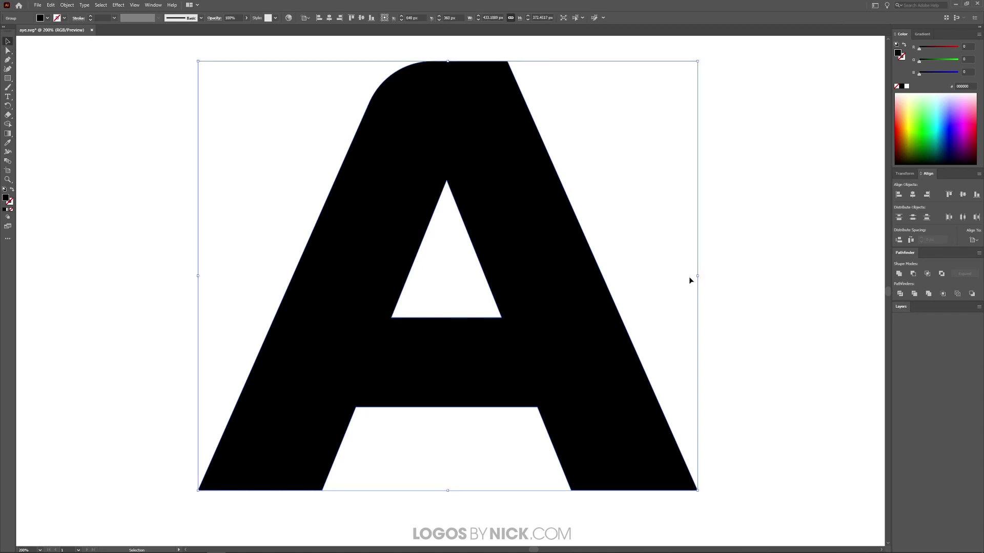
pyautogui.moveTo(700, 276); pyautogui.dragTo(219, 261)
pyautogui.scroll(8, 207, 278)
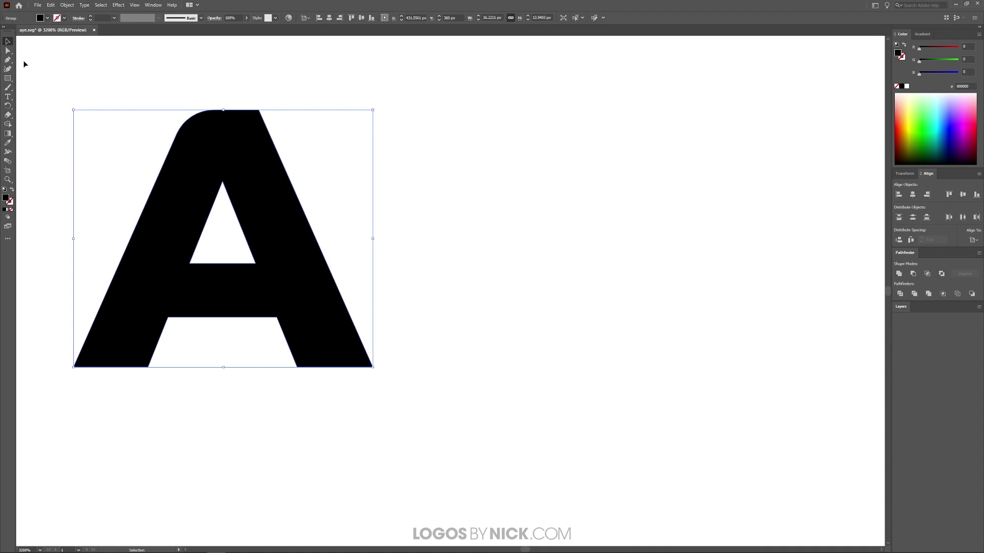
# Adjust a corner widget on the magnified A with Direct Selection, then zoom back out
pyautogui.press('a')
pyautogui.moveTo(344, 305); pyautogui.dragTo(491, 353)
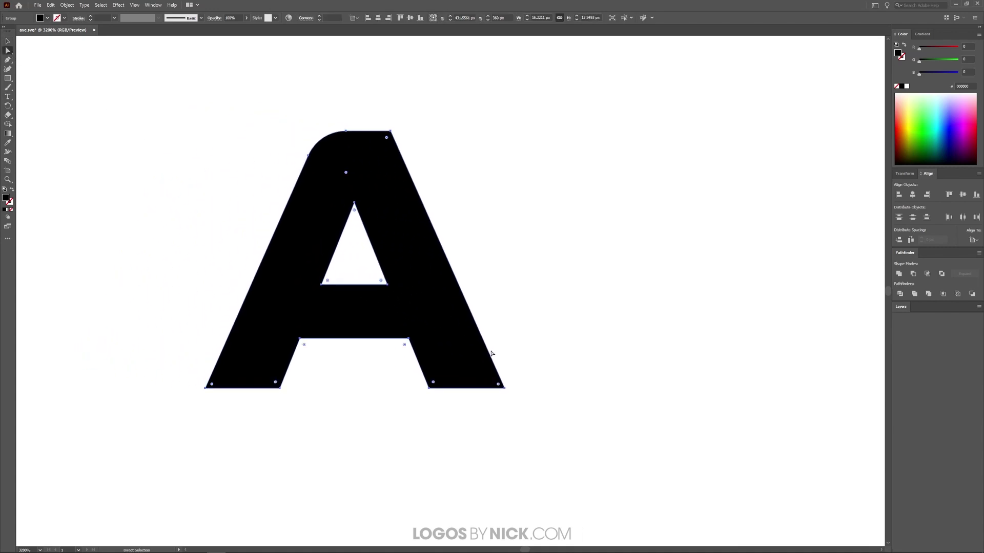
pyautogui.moveTo(433, 382)
pyautogui.mouseDown()
pyautogui.moveTo(451, 363)
pyautogui.moveTo(446, 378)
pyautogui.moveTo(416, 384)
pyautogui.mouseUp()
pyautogui.scroll(-5, 323, 289)
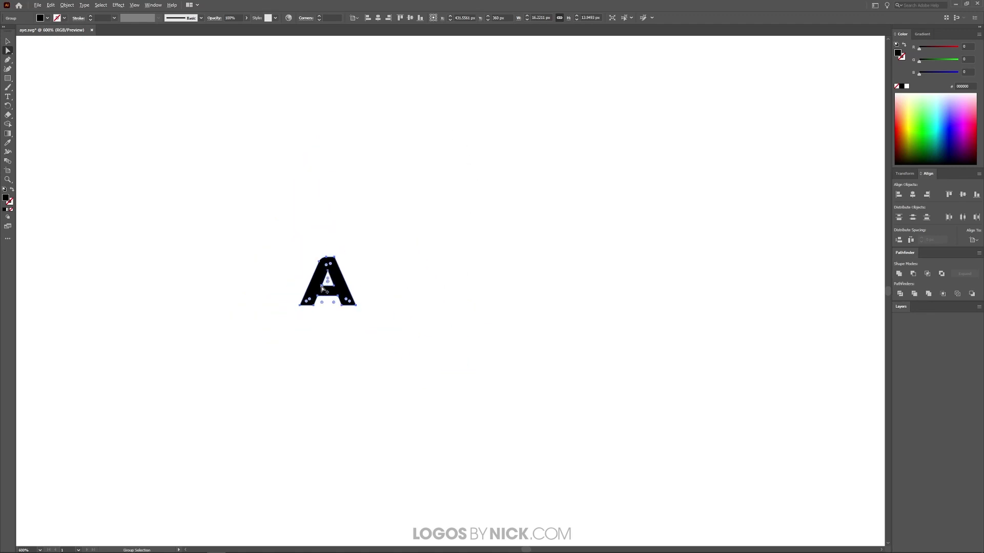
# Scale the A back up to about 720.83 px wide and centre it on the artboard
pyautogui.press('v')
pyautogui.scroll(-5, 315, 239)
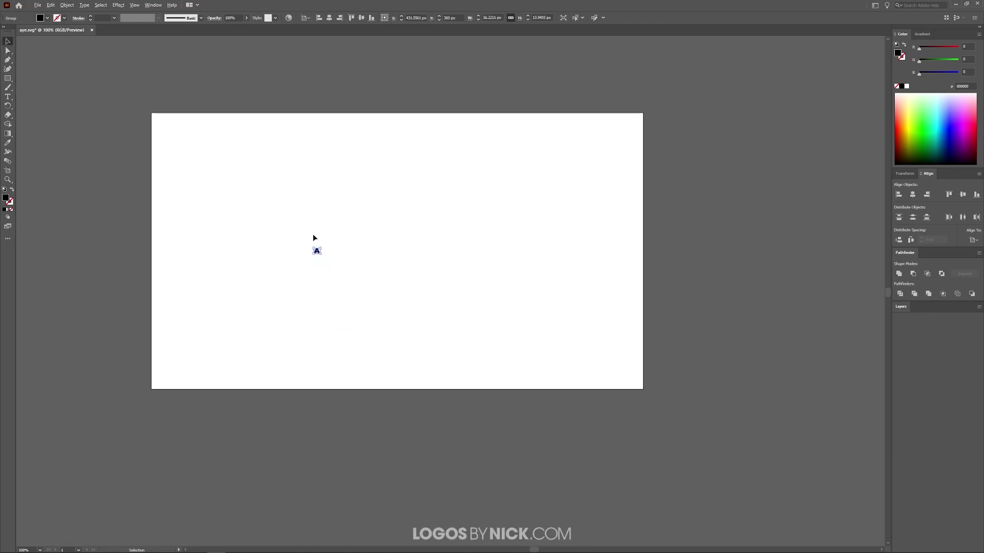
pyautogui.scroll(-1, 329, 259)
pyautogui.moveTo(318, 253); pyautogui.dragTo(592, 482)
pyautogui.moveTo(518, 430); pyautogui.dragTo(456, 300)
# Switch to Direct Selection and pan to show the whole rounded A
pyautogui.scroll(2, 404, 242)
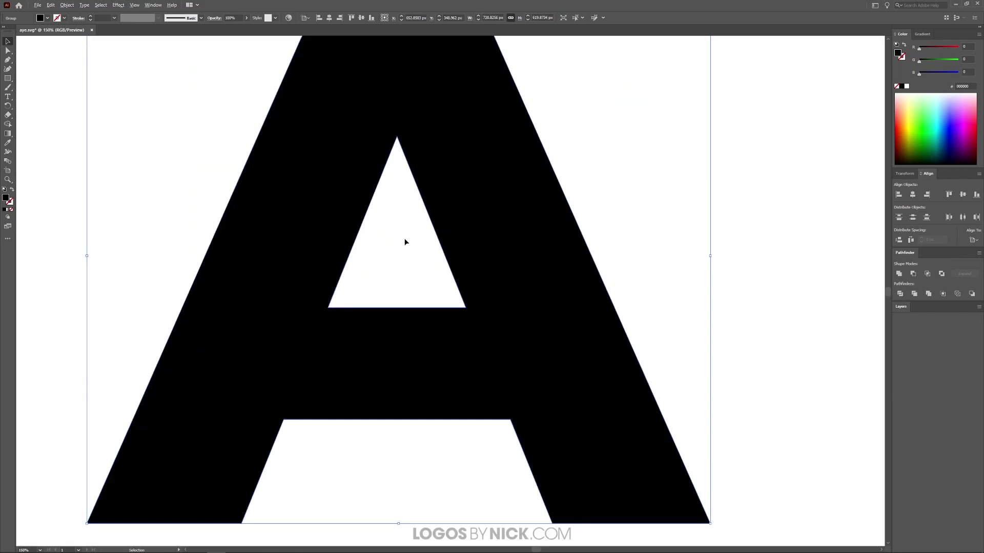
pyautogui.scroll(-1, 358, 273)
pyautogui.click(9, 50)
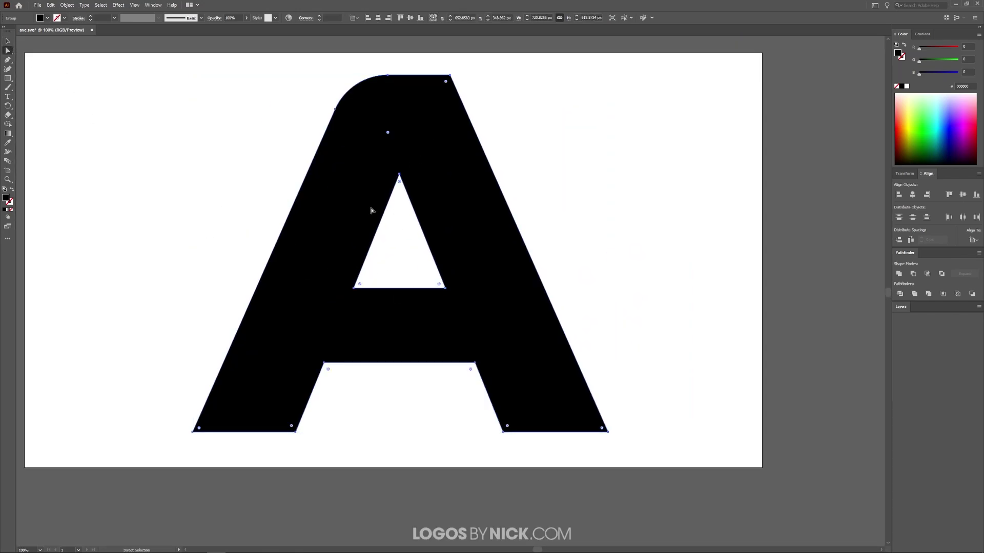
pyautogui.moveTo(498, 219); pyautogui.dragTo(521, 241)
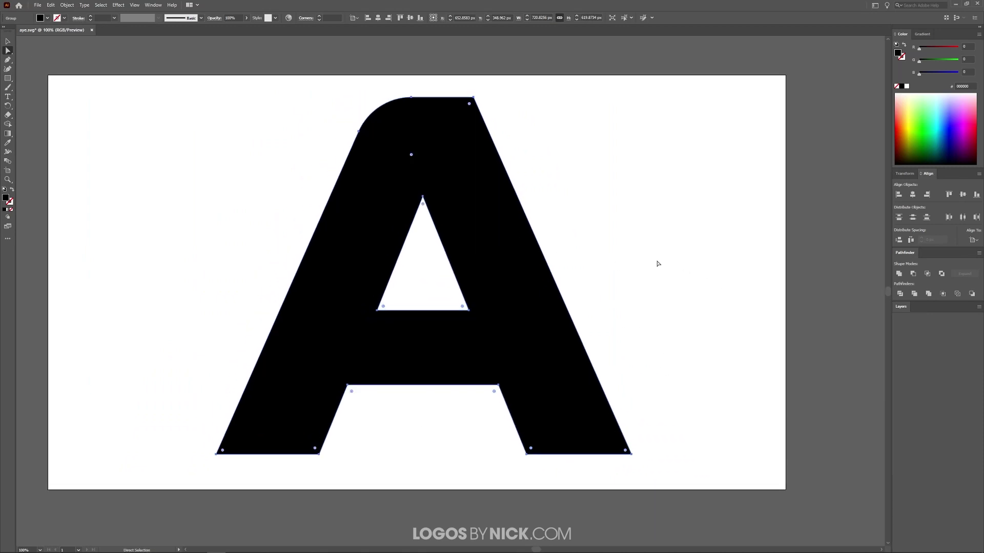